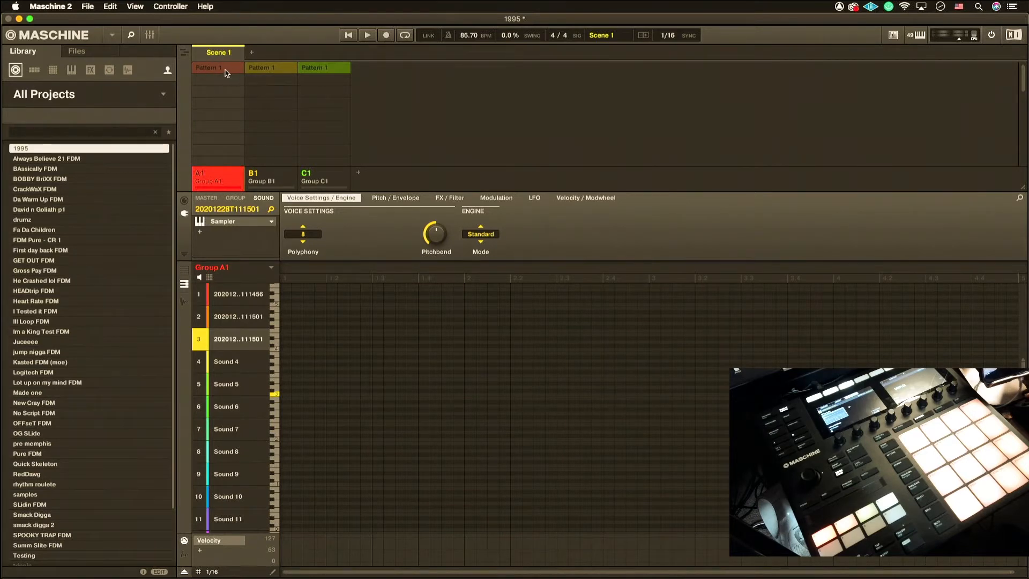
# - Assign Group A1's Pattern 1 to Scene 1
pyautogui.press('space')
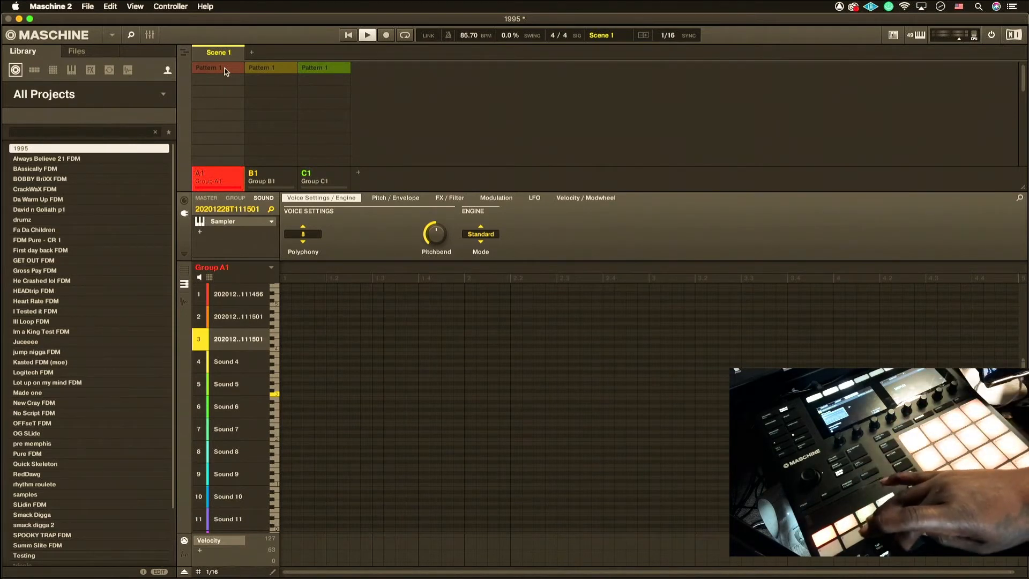
pyautogui.press('space')
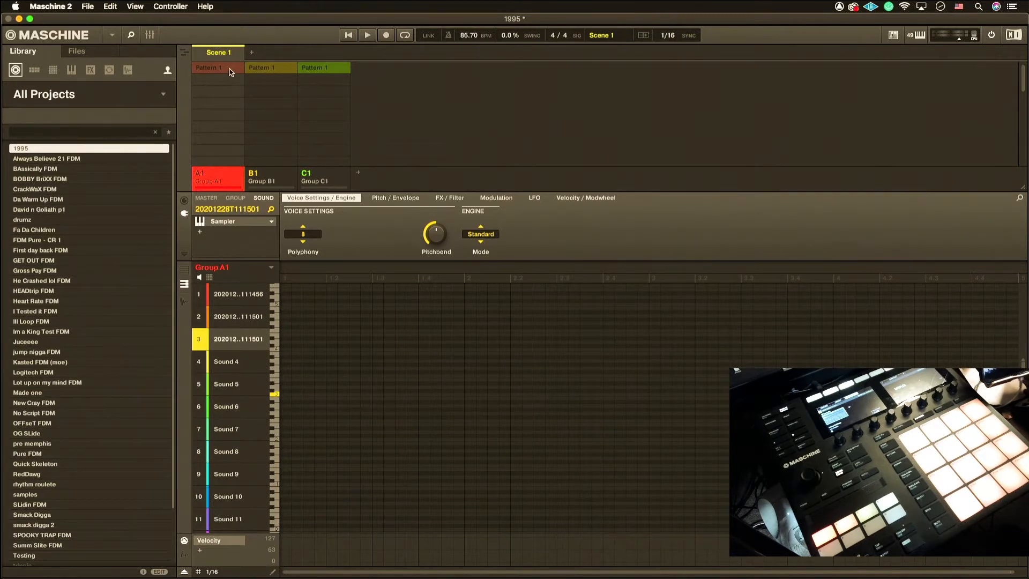
pyautogui.click(230, 72)
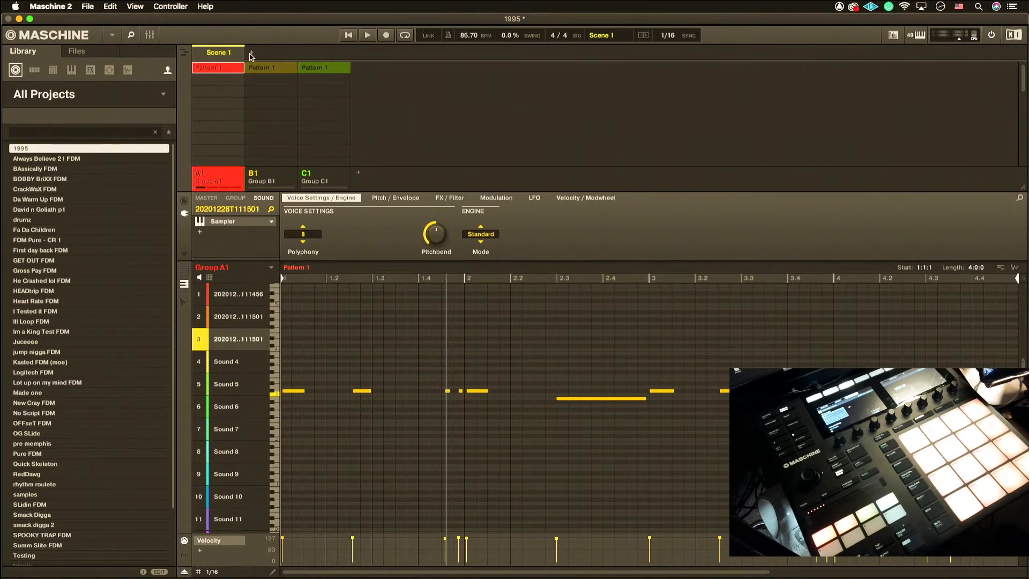
# - Look at the song arrangement timeline and return to the scene and pattern overview
pyautogui.click(182, 52)
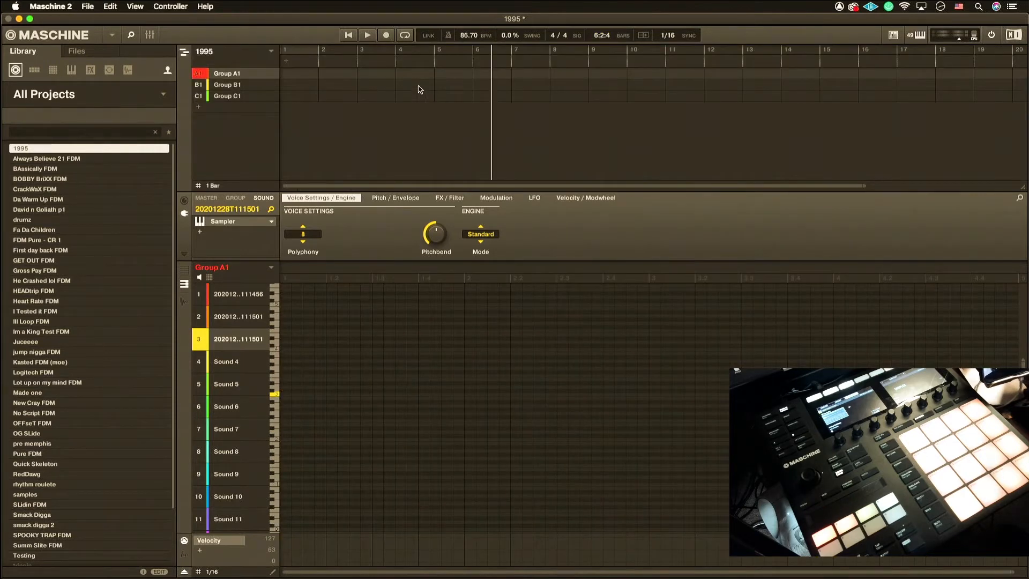
pyautogui.click(184, 52)
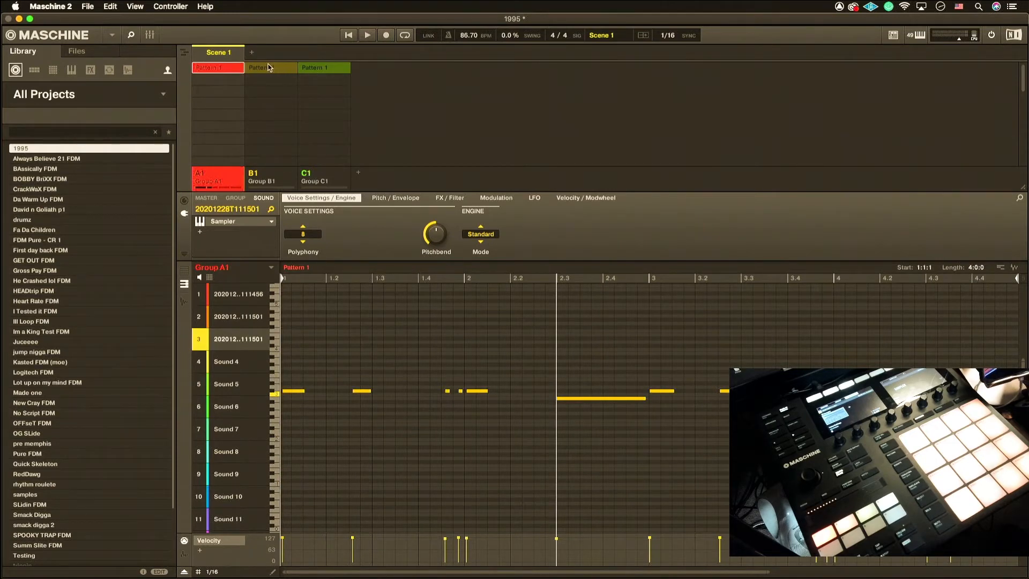
pyautogui.click(184, 53)
# - Review the sounds in Groups B1 and C1, then return to Group A1 and play Scene 1
pyautogui.click(267, 184)
pyautogui.click(321, 185)
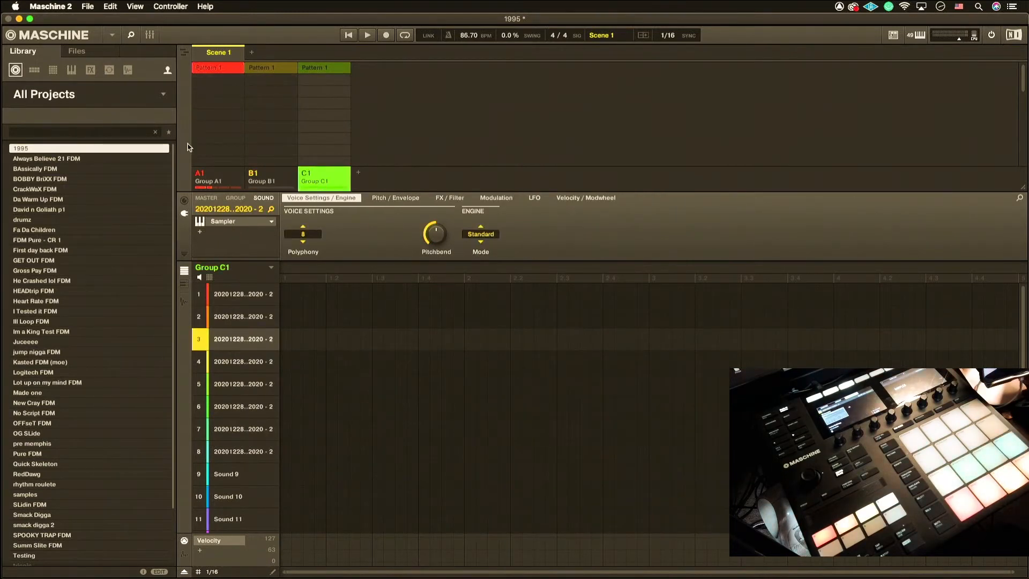
pyautogui.click(220, 173)
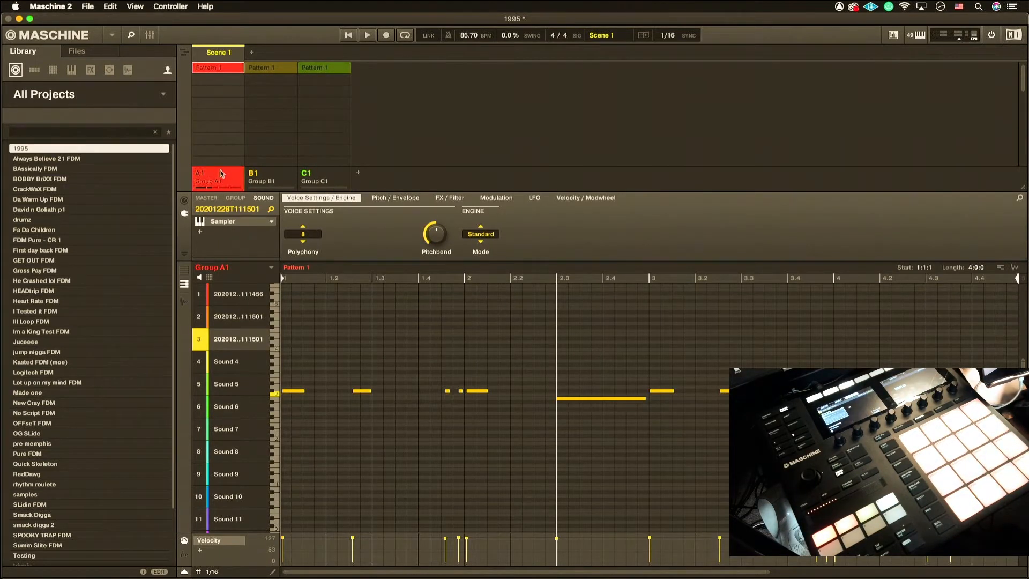
pyautogui.press('space')
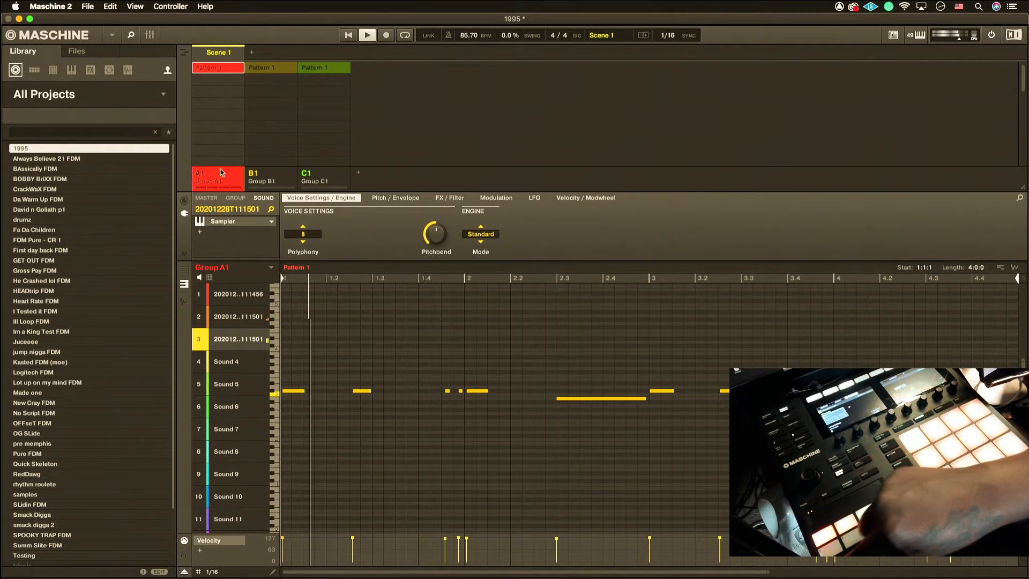
# - Add Scene 2 and assign Group A1's Pattern 1 to it
pyautogui.click(251, 55)
pyautogui.rightClick(270, 53)
pyautogui.click(220, 72)
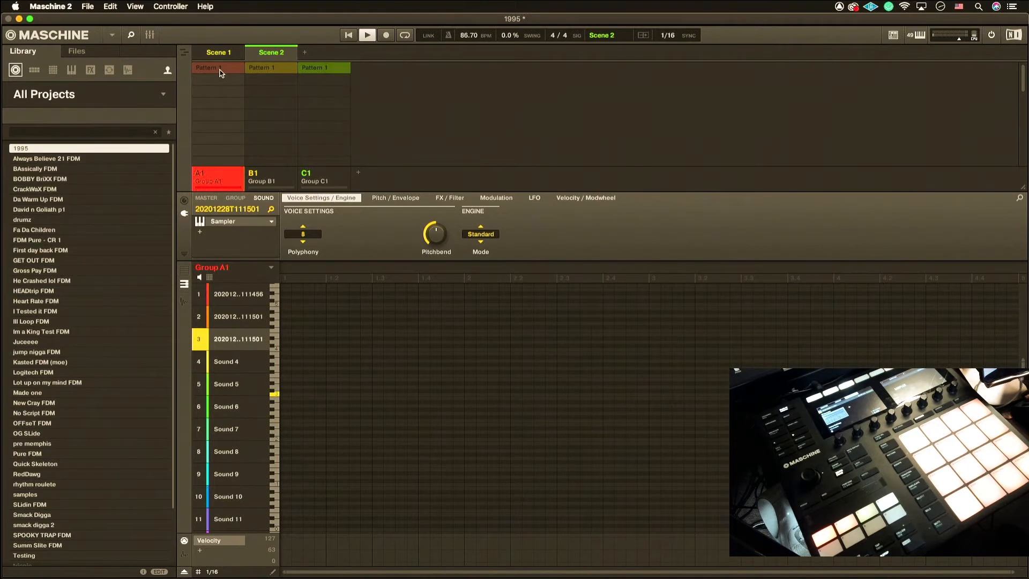
pyautogui.click(224, 70)
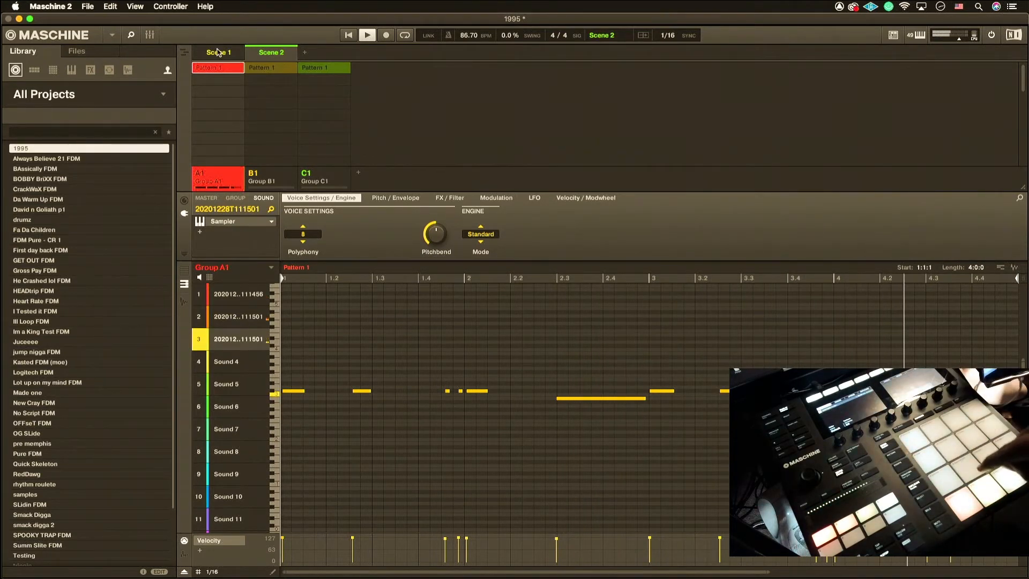
# - Try Group C1's Pattern 1 in Scene 2, then remove it and assign Group B1's Pattern 1 instead
pyautogui.click(217, 52)
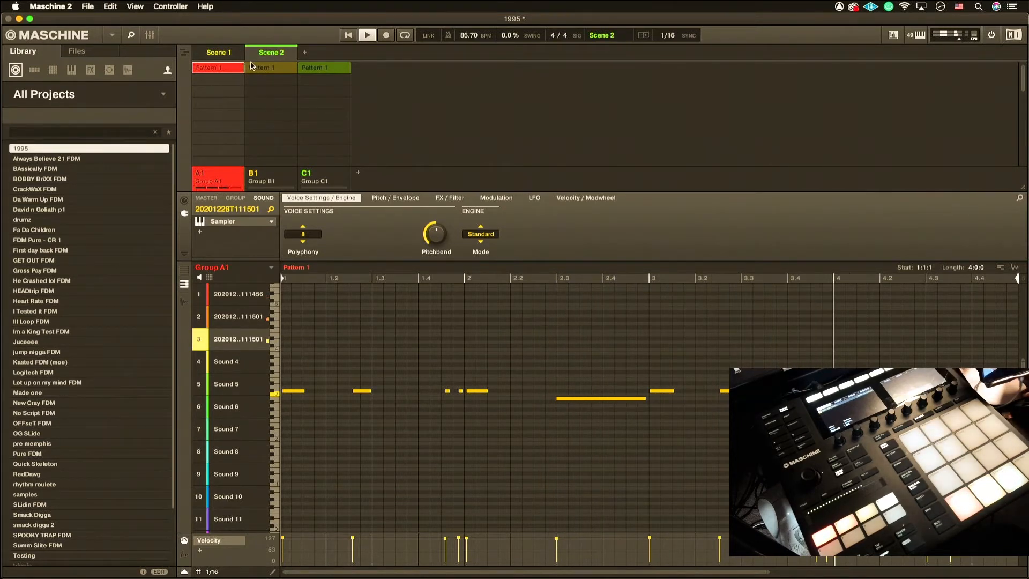
pyautogui.click(319, 72)
pyautogui.click(319, 71)
pyautogui.click(316, 70)
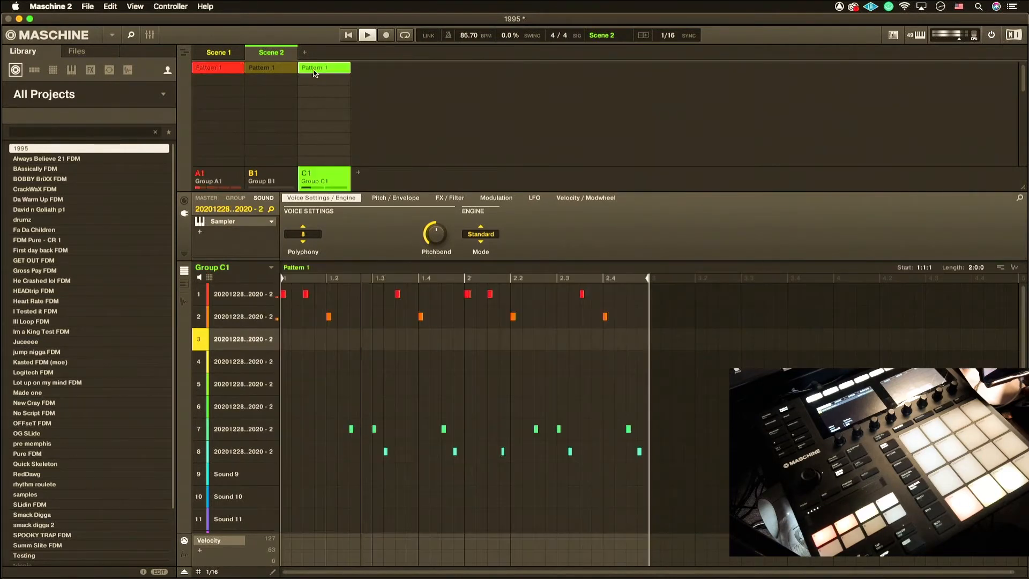
pyautogui.click(302, 70)
pyautogui.click(272, 70)
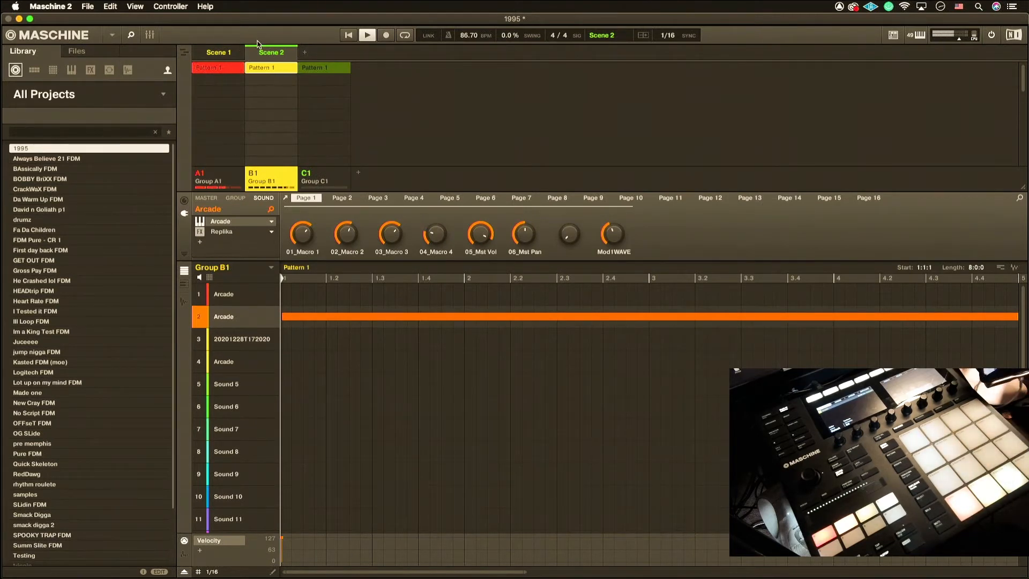
# - Add Scene 3 with Pattern 1 of Groups A1, B1 and C1, and show the scenes in the song arrangement timeline
pyautogui.click(306, 52)
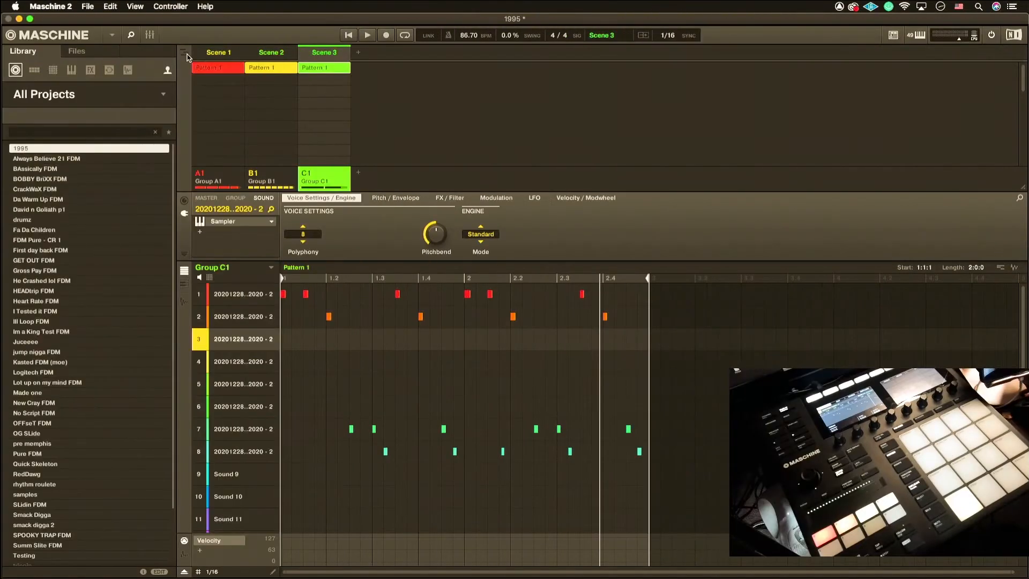
pyautogui.click(184, 53)
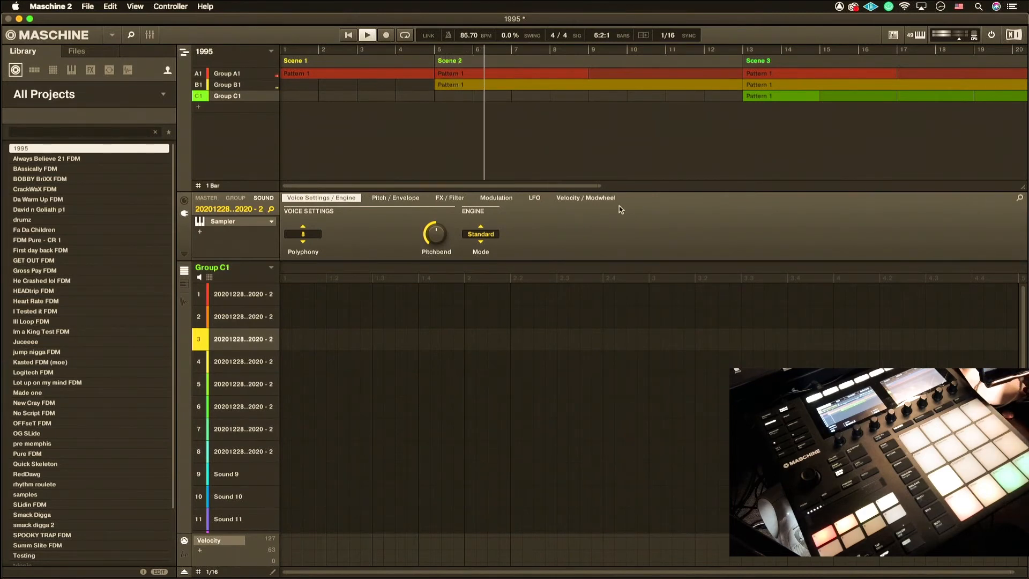
pyautogui.moveTo(598, 186); pyautogui.dragTo(1014, 210)
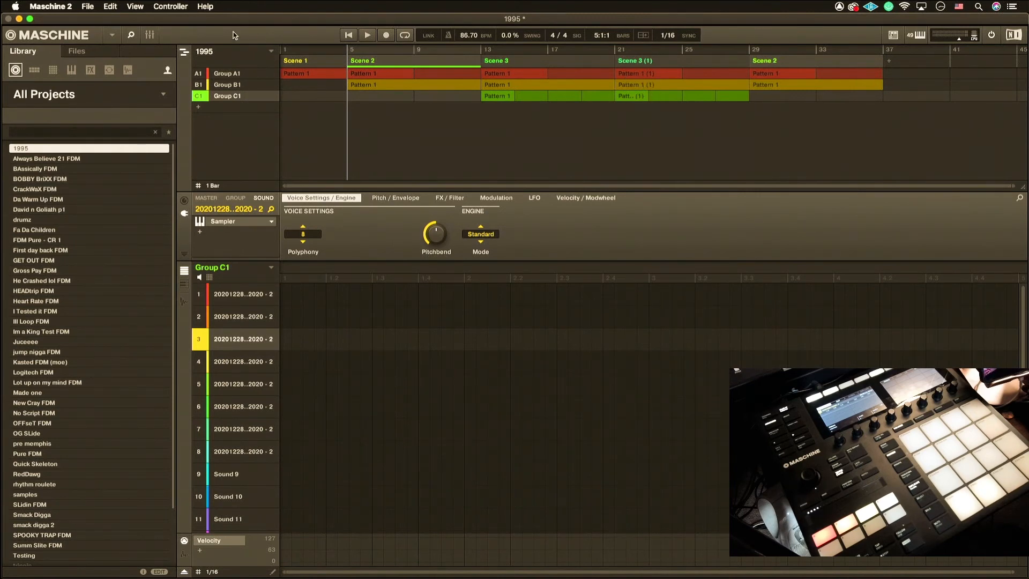
# - Examine the default Scene / Section duplication settings in the preferences and close them
pyautogui.click(83, 8)
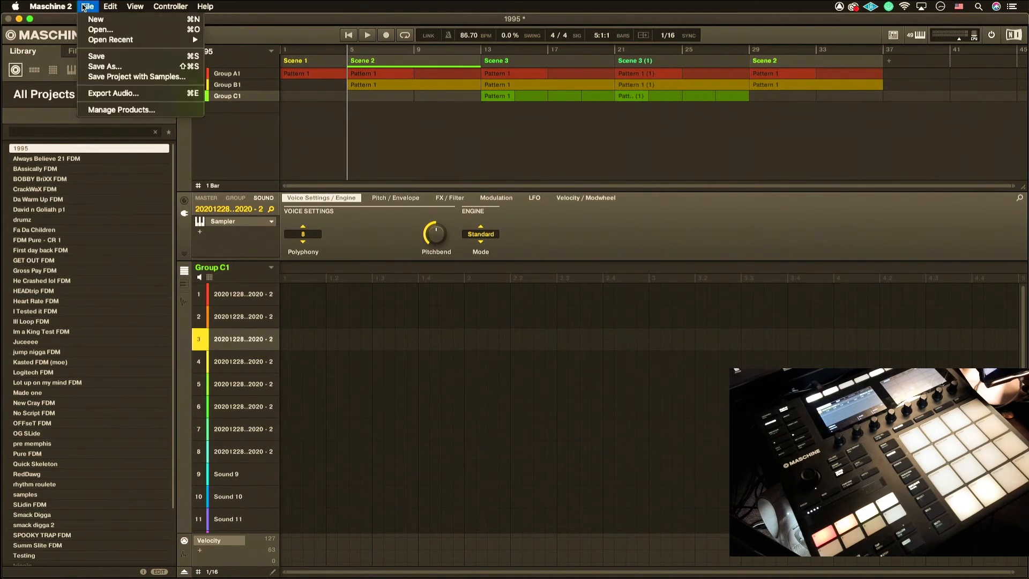
pyautogui.moveTo(50, 6)
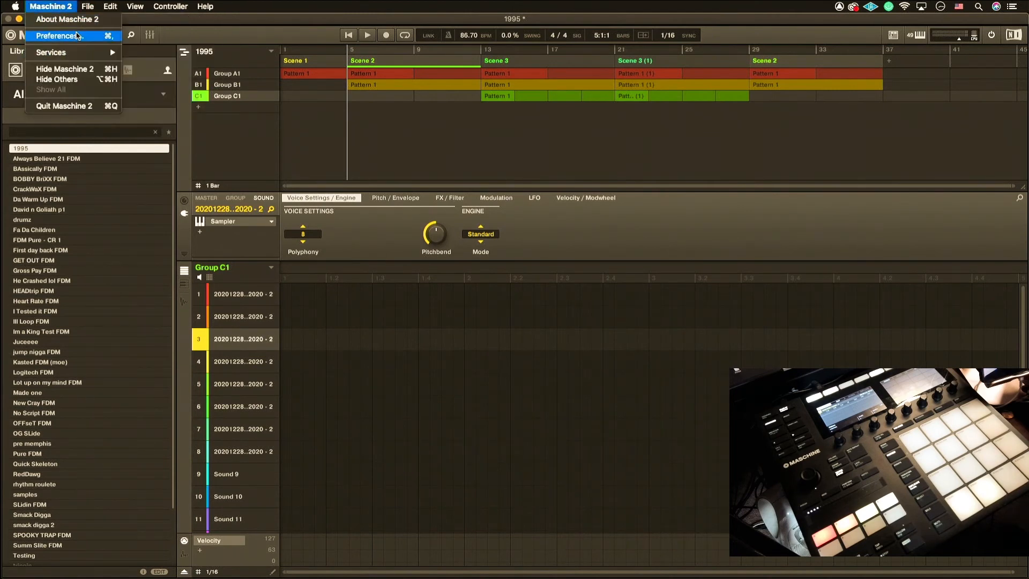
pyautogui.click(75, 46)
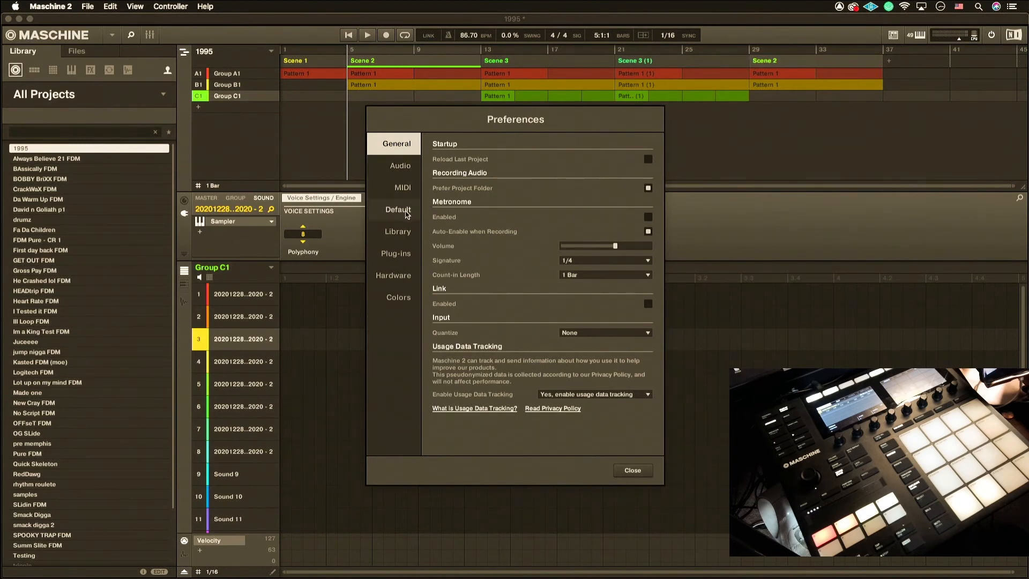
pyautogui.click(407, 213)
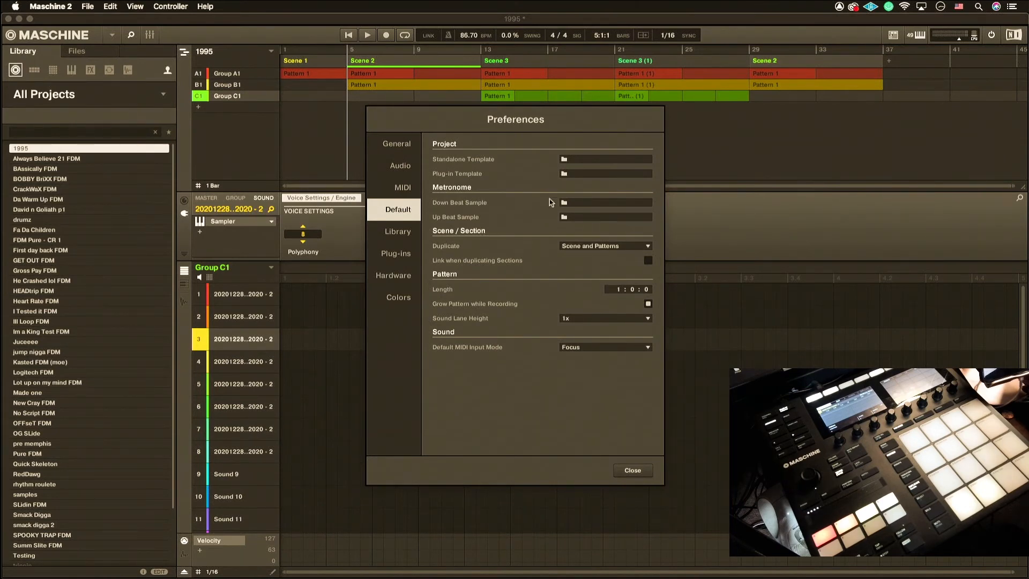
pyautogui.click(630, 471)
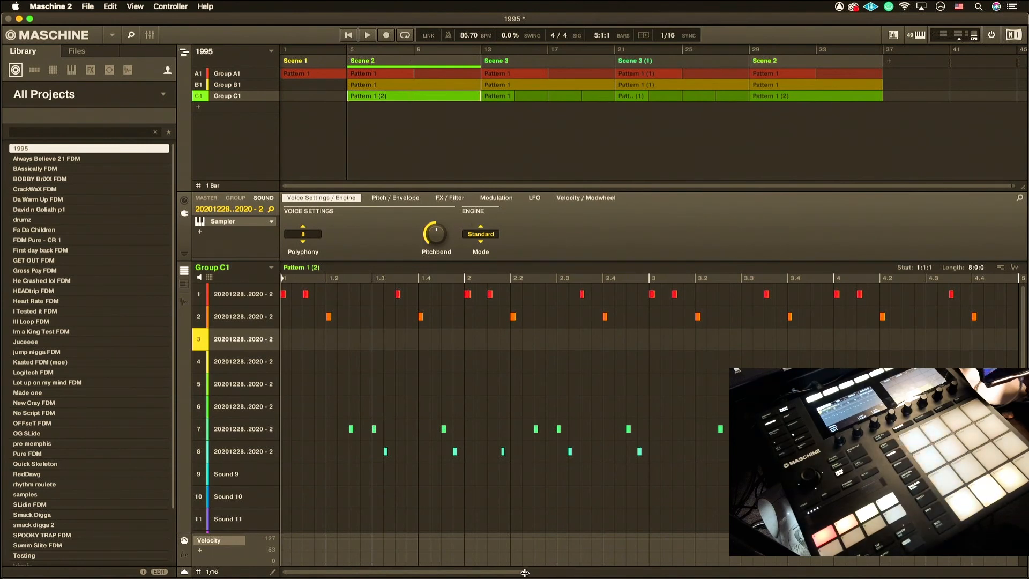
# - Delete Group C1's notes in roughly the first four bars of Scene 2's Pattern 1 (2) and play the song from the start
pyautogui.moveTo(524, 572); pyautogui.dragTo(674, 573)
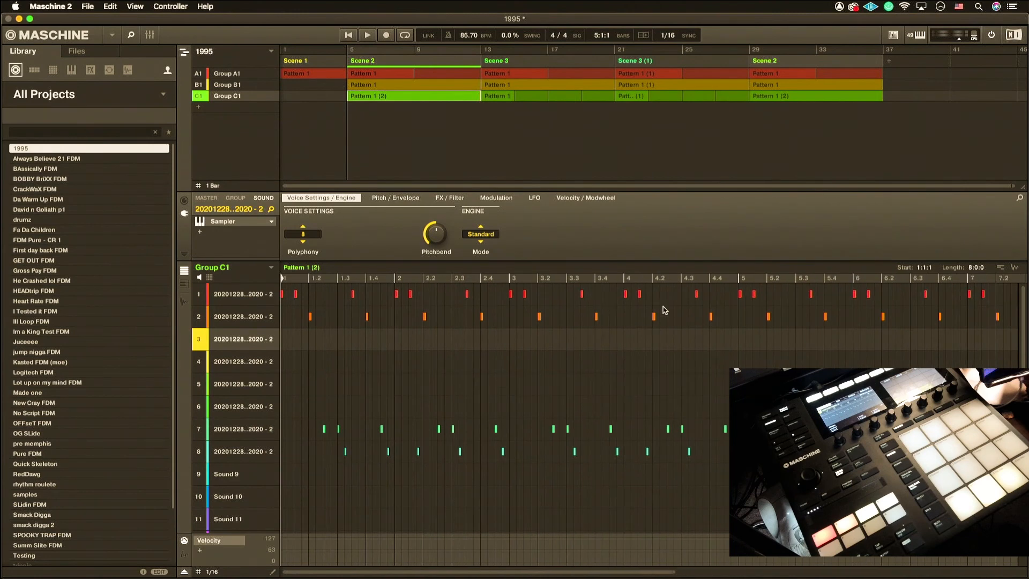
pyautogui.moveTo(725, 297); pyautogui.dragTo(189, 507)
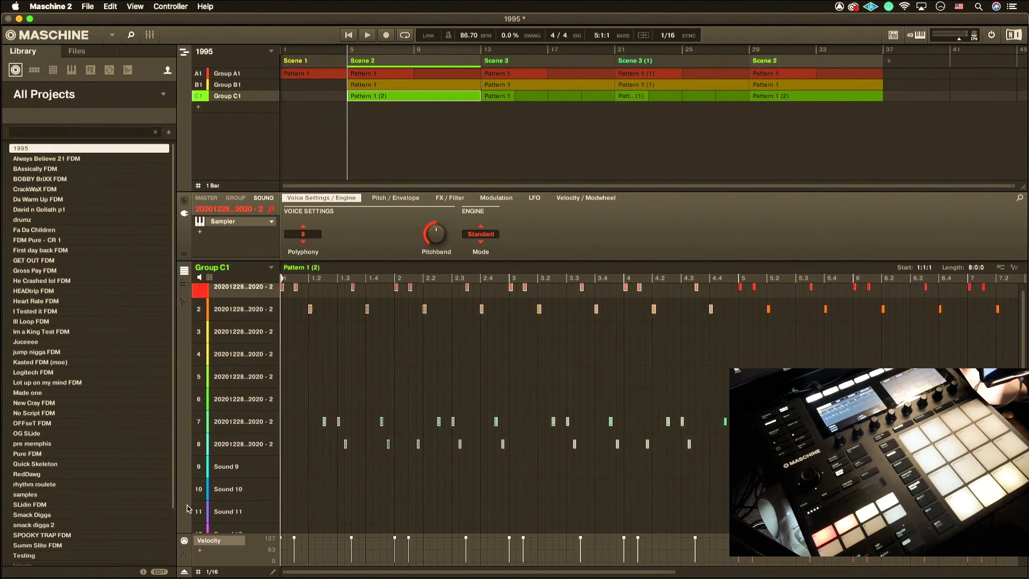
pyautogui.press('Delete')
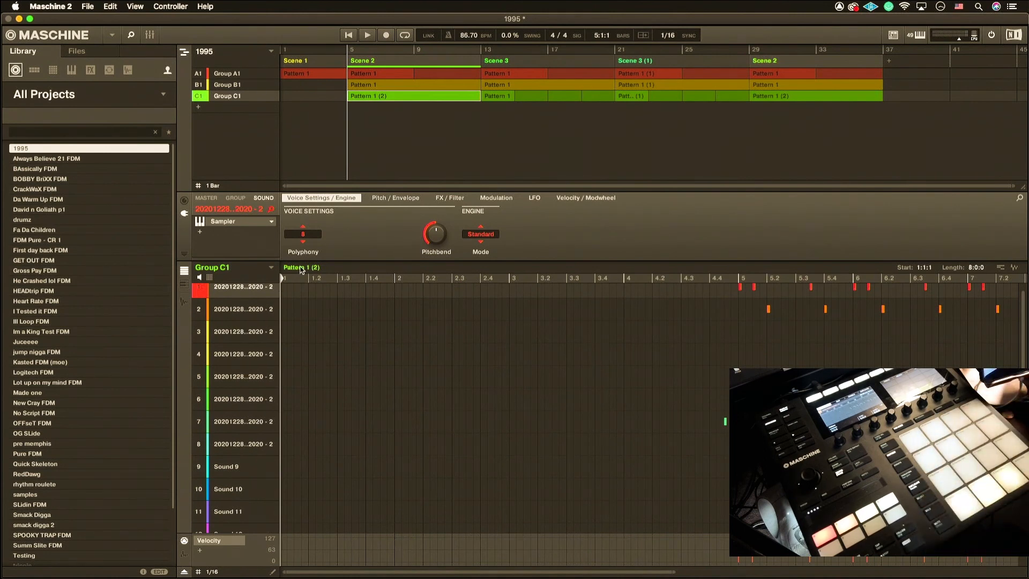
pyautogui.press('space')
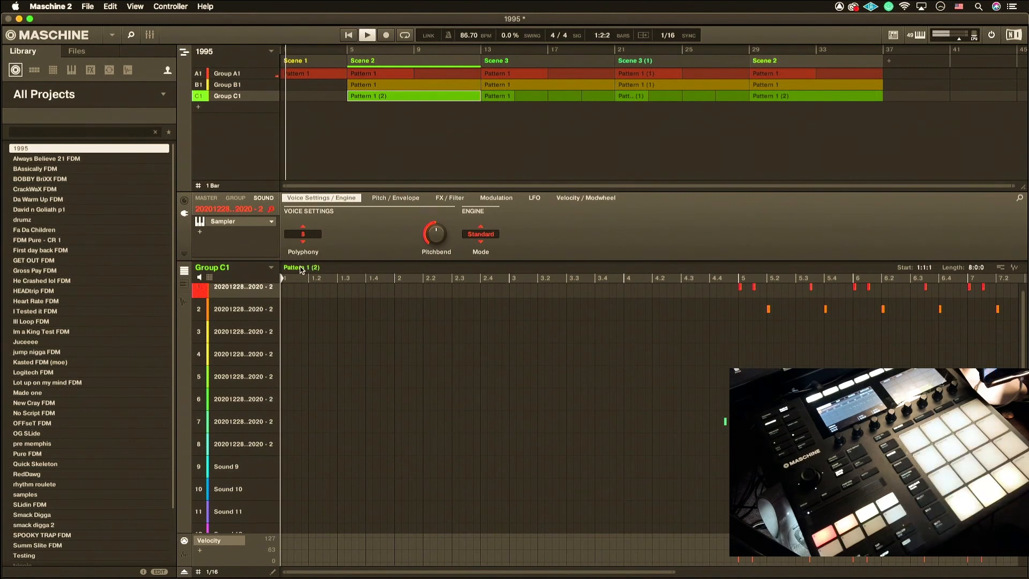